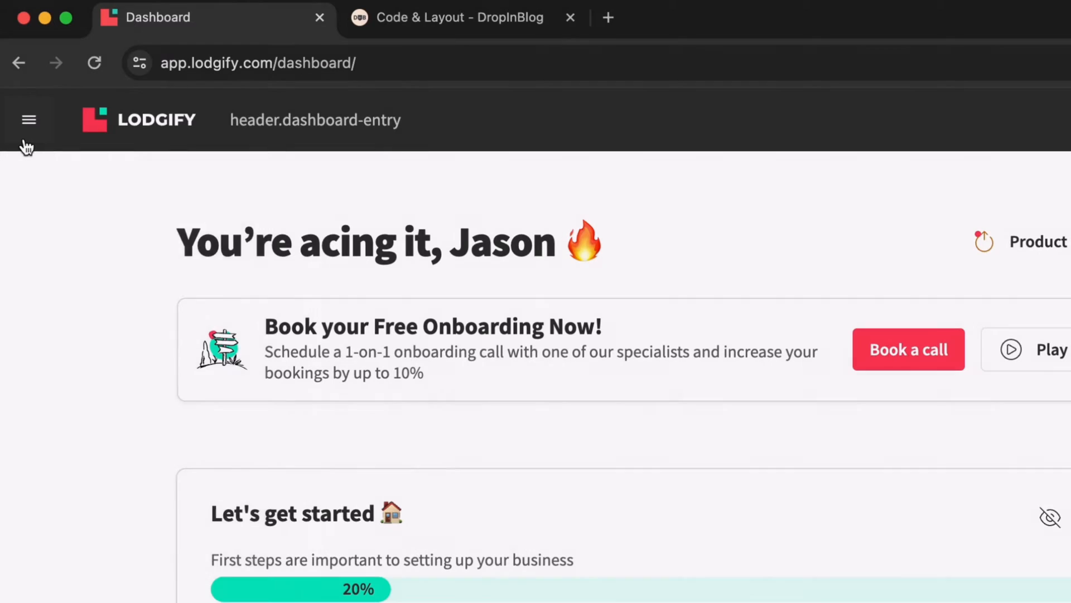
# Open the Website Builder for the DropInDemo site from the main navigation sidebar
pyautogui.click(27, 149)
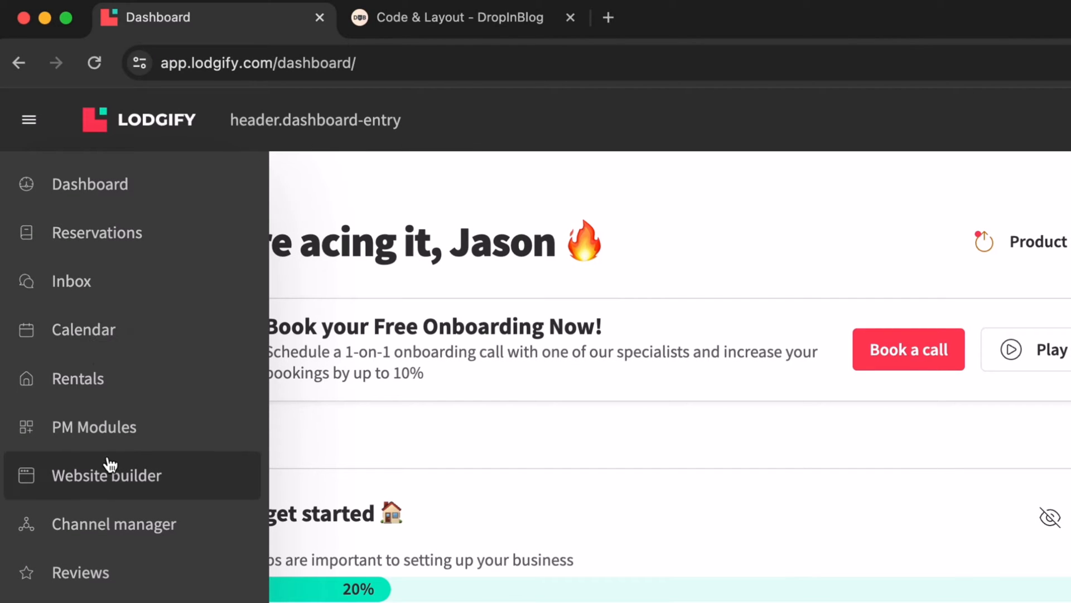
pyautogui.click(112, 498)
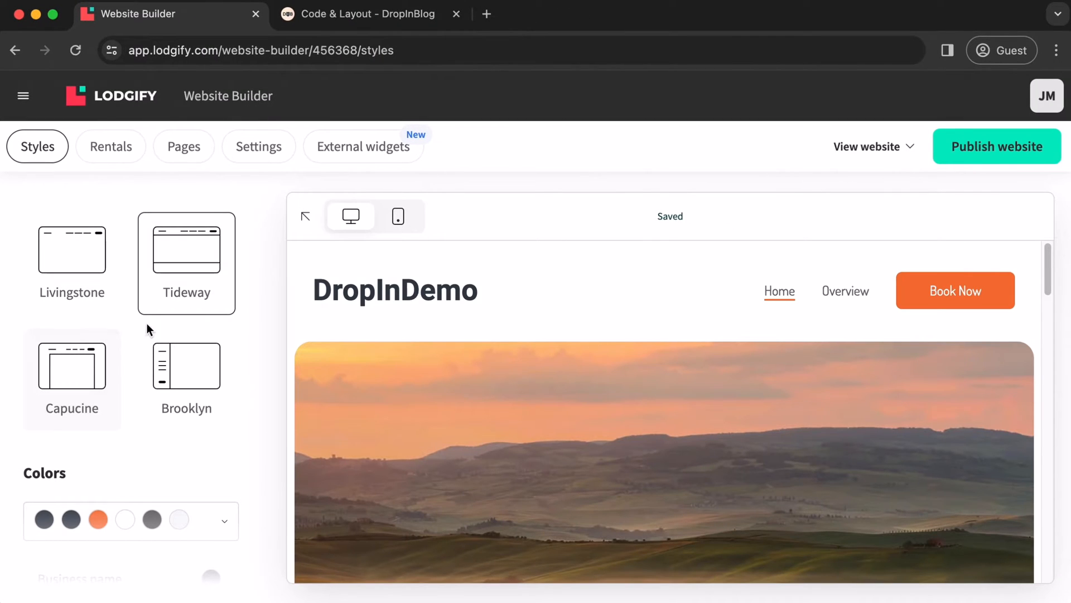
# Create a new page titled 'Blog' under Main Navigation
pyautogui.click(192, 166)
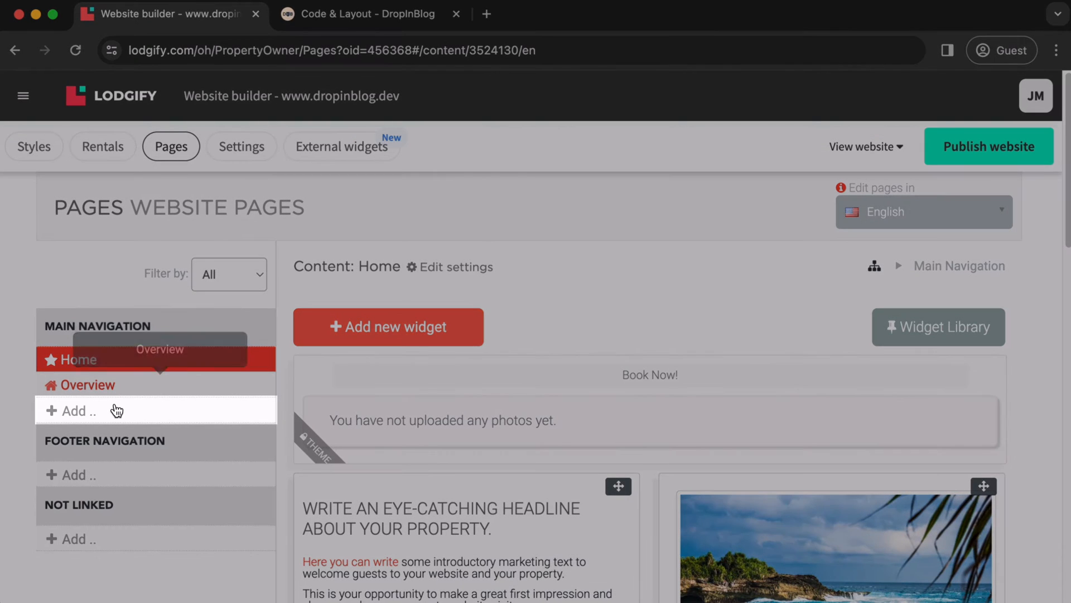
pyautogui.click(72, 416)
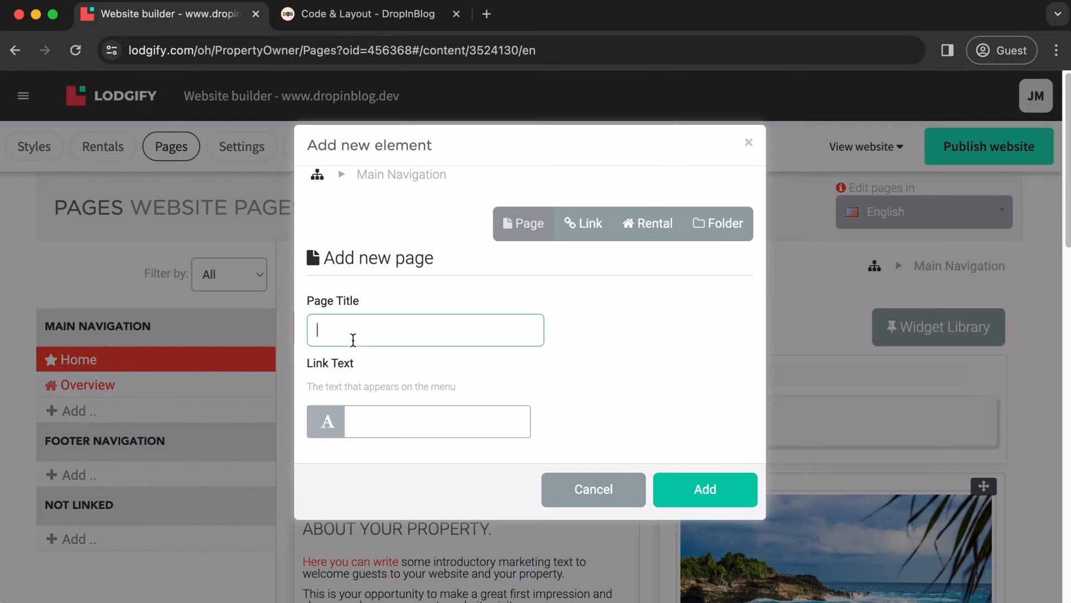
pyautogui.write('Blog')
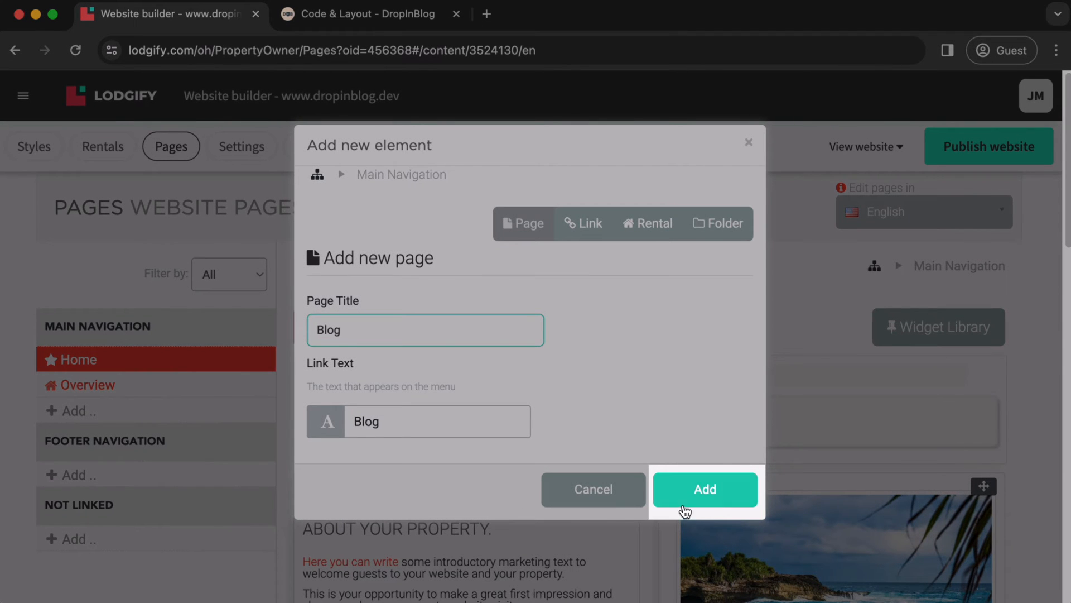
pyautogui.click(731, 494)
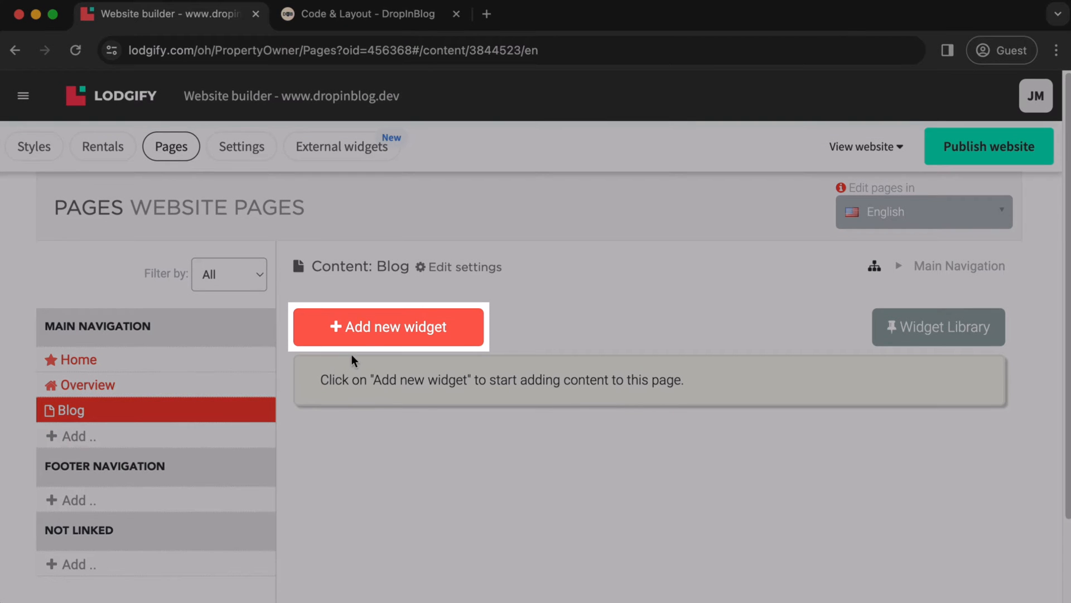
# Add a Raw Html widget to the Blog page, then bring up DropInBlog's Code & Layout page
pyautogui.click(369, 345)
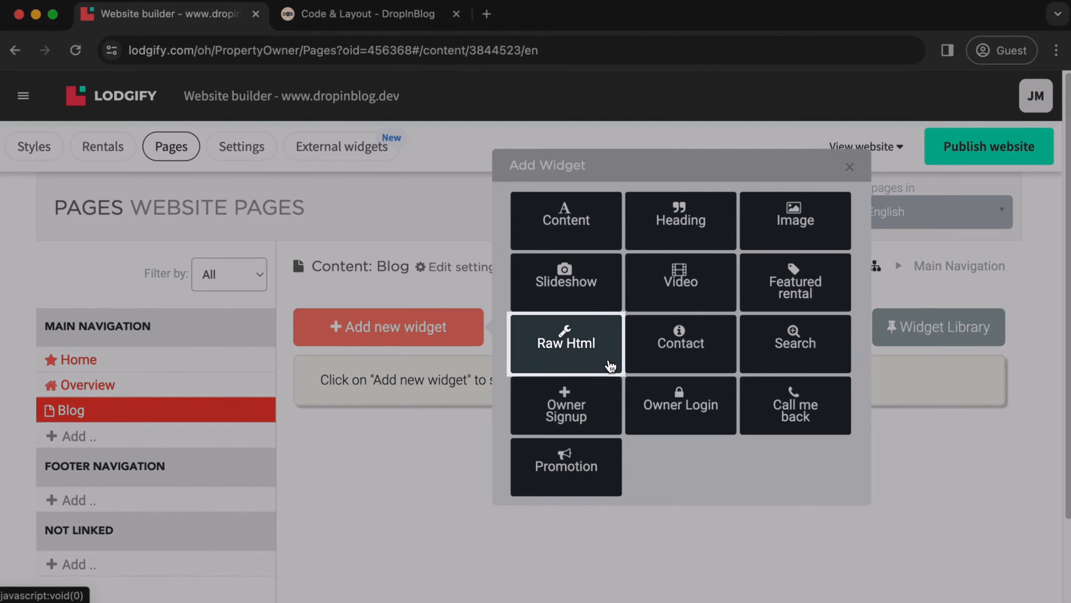
pyautogui.click(609, 363)
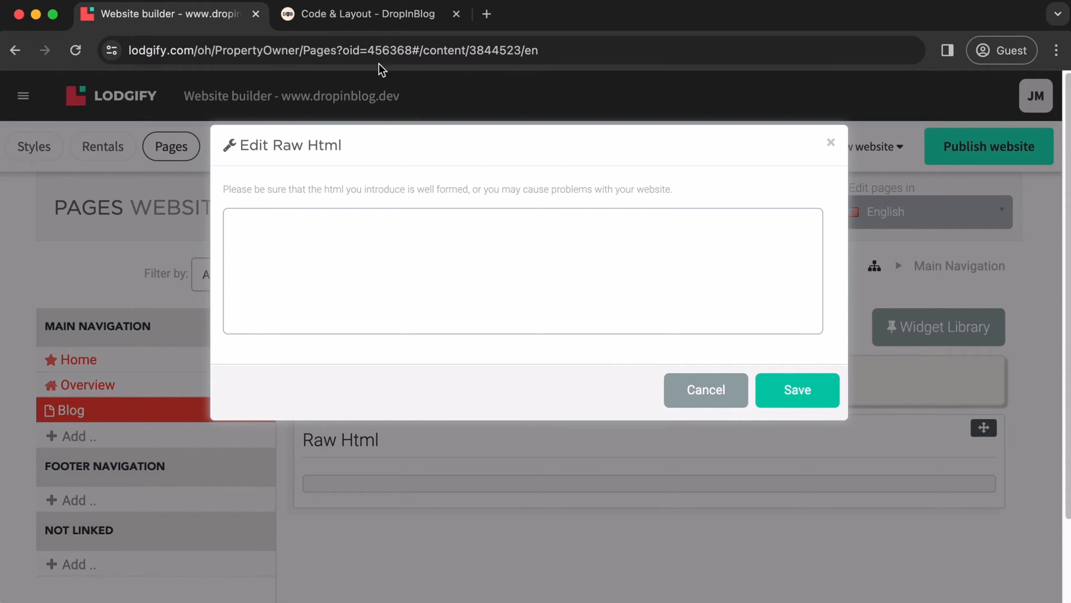
pyautogui.click(375, 22)
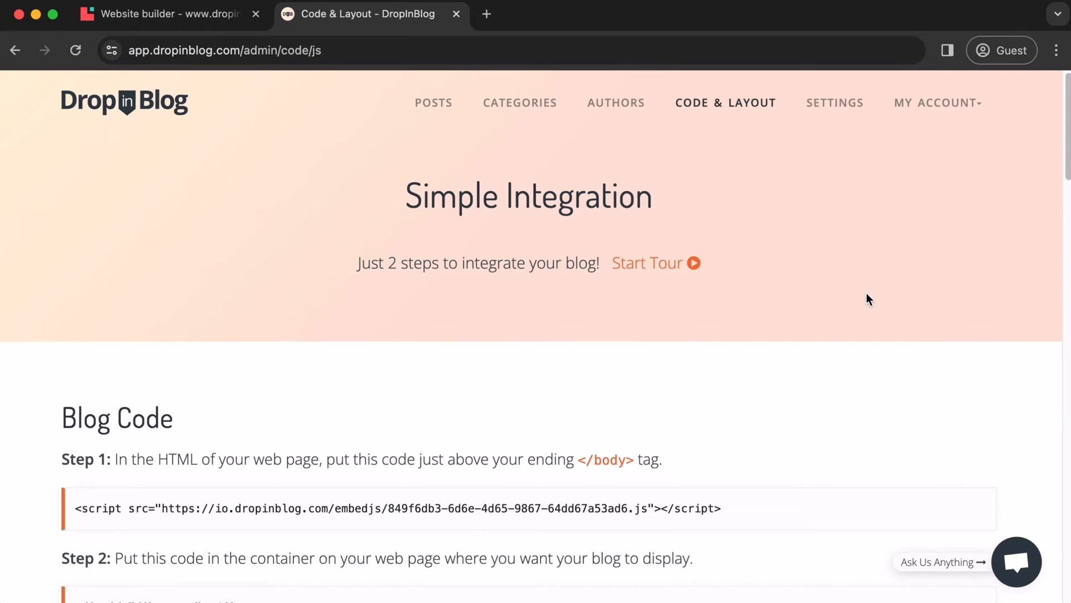
# Copy DropInBlog's Step 1 script embed code and return to the Website builder
pyautogui.scroll(-3, 867, 298)
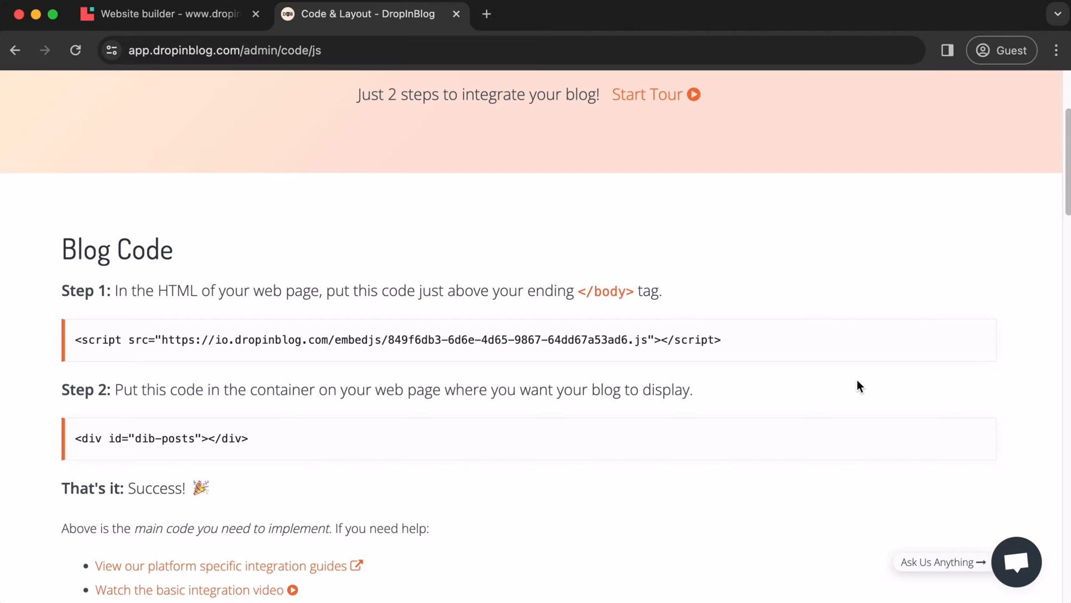
pyautogui.click(832, 349)
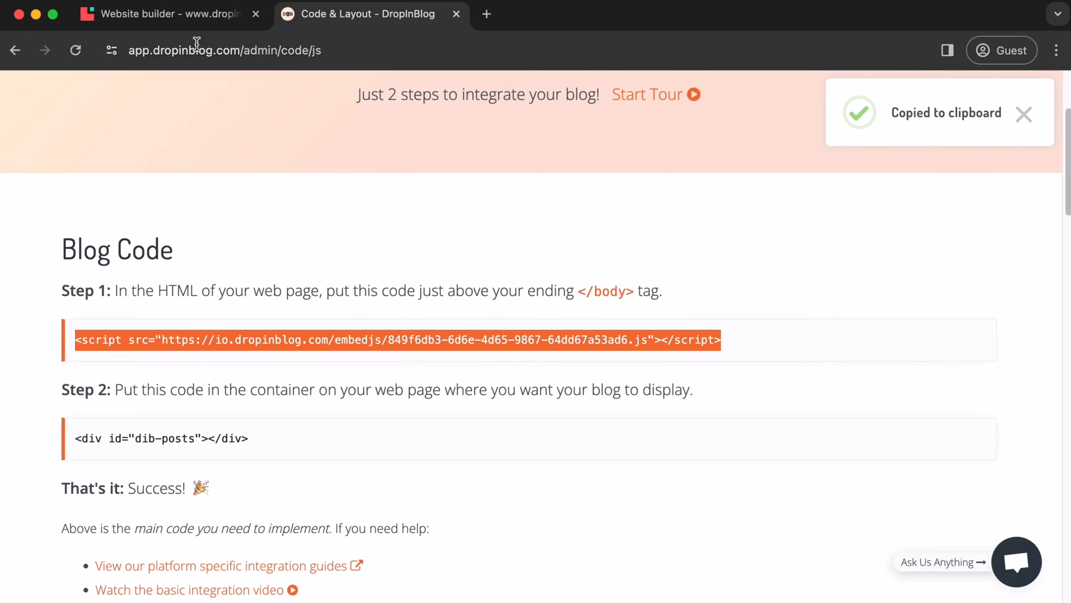
pyautogui.click(182, 21)
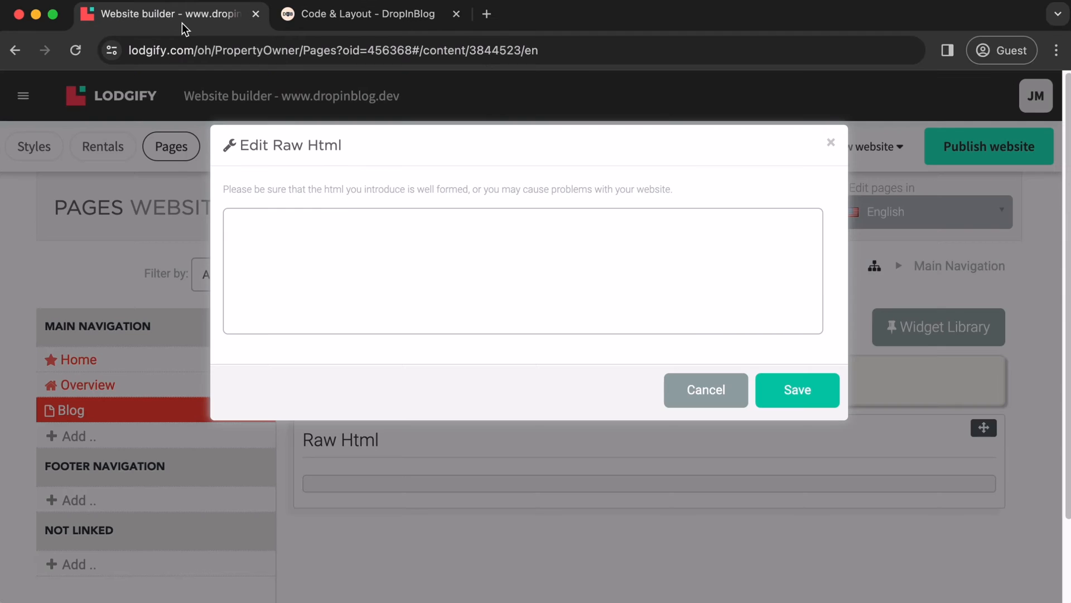
# Paste the Step 1 script tag into the Edit Raw Html box, then return to DropInBlog
pyautogui.click(361, 246)
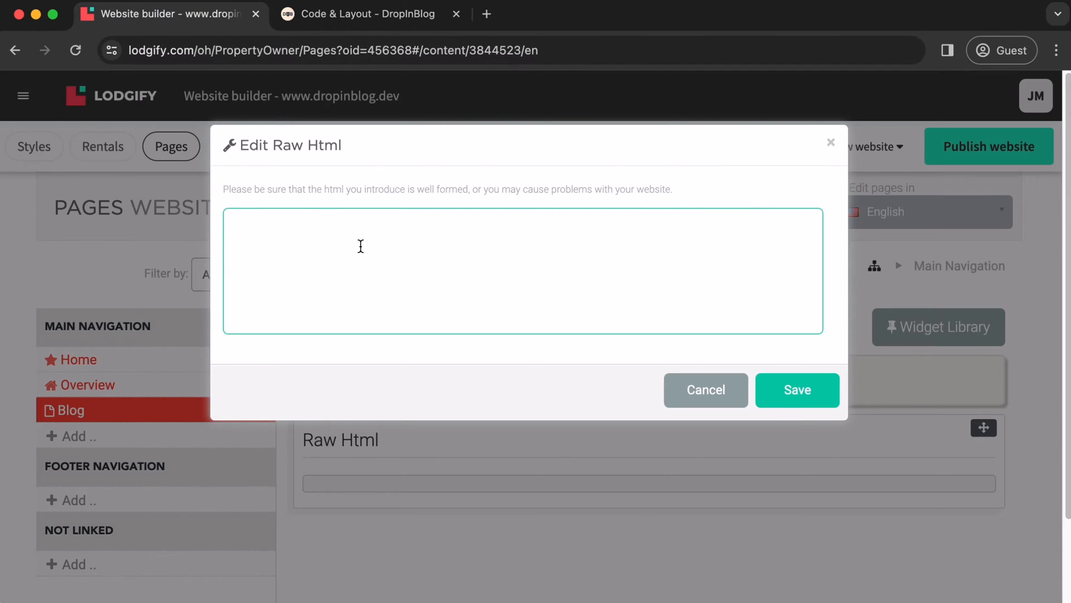
pyautogui.press('super+v')
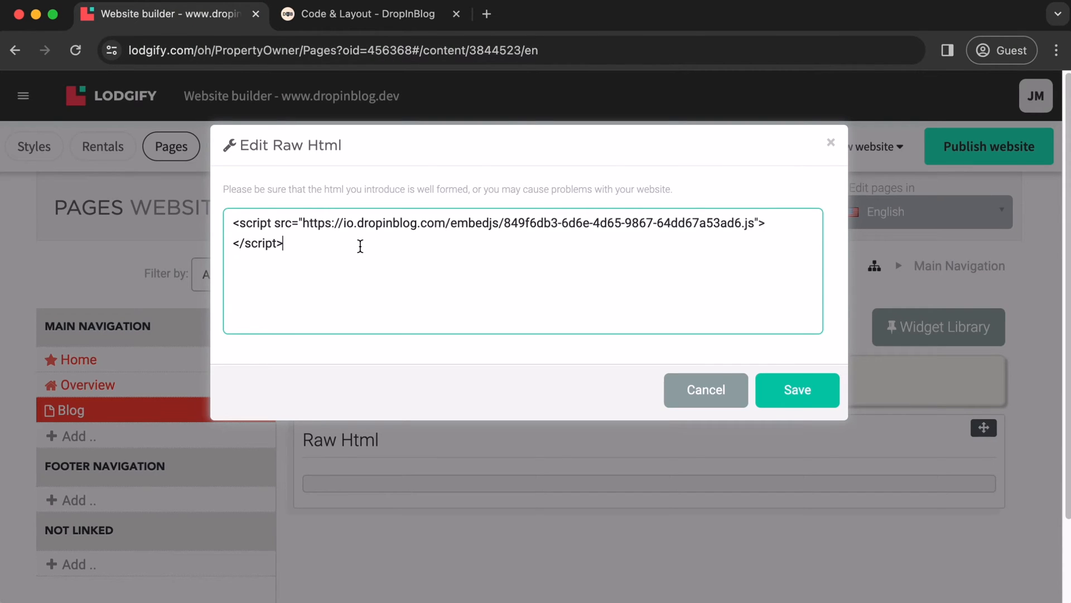
pyautogui.click(369, 23)
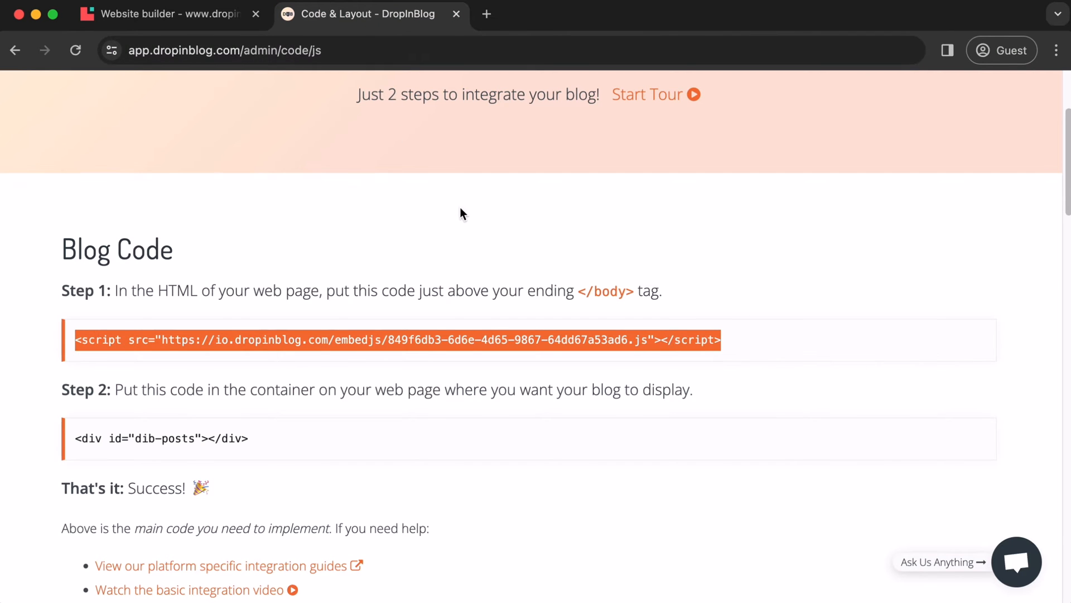
# Copy the Step 2 dib-posts container div and go back to the Website builder
pyautogui.click(288, 445)
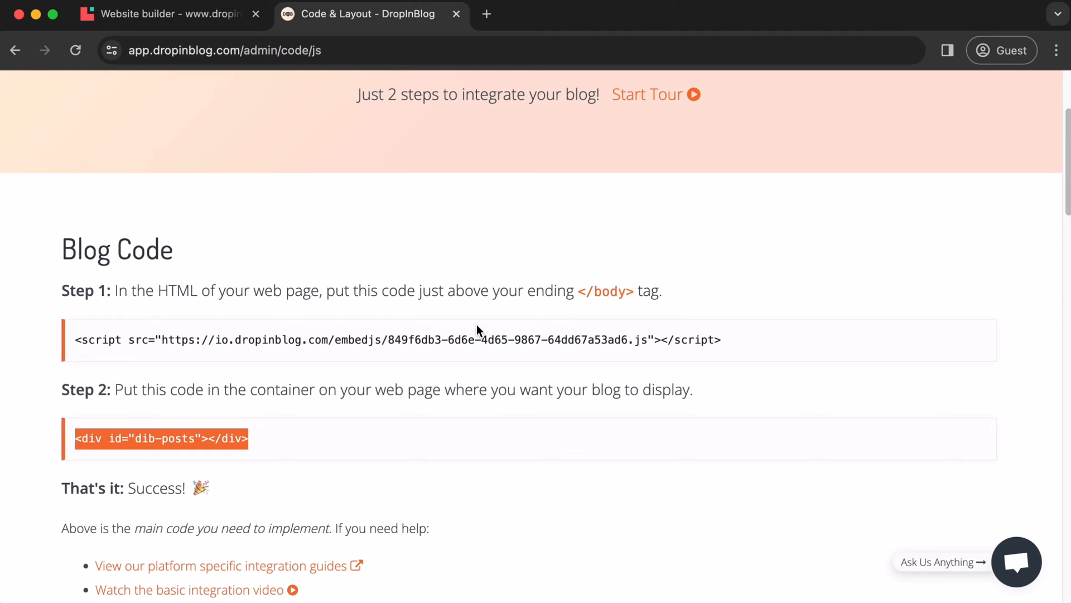
pyautogui.click(211, 24)
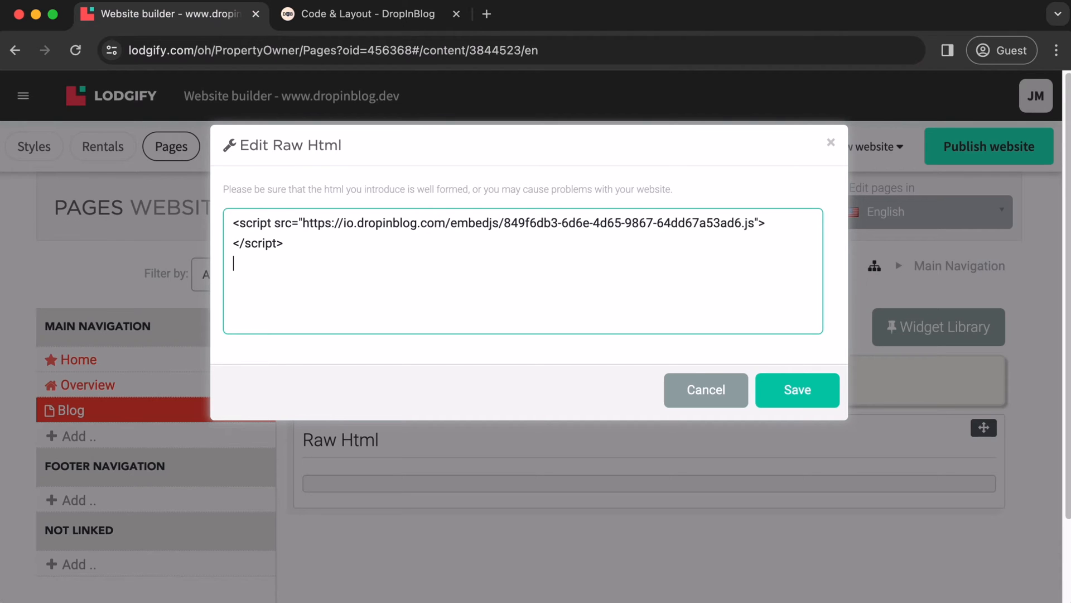
# Paste the dib-posts div below the script tag and save the Raw Html widget
pyautogui.press('super+v')
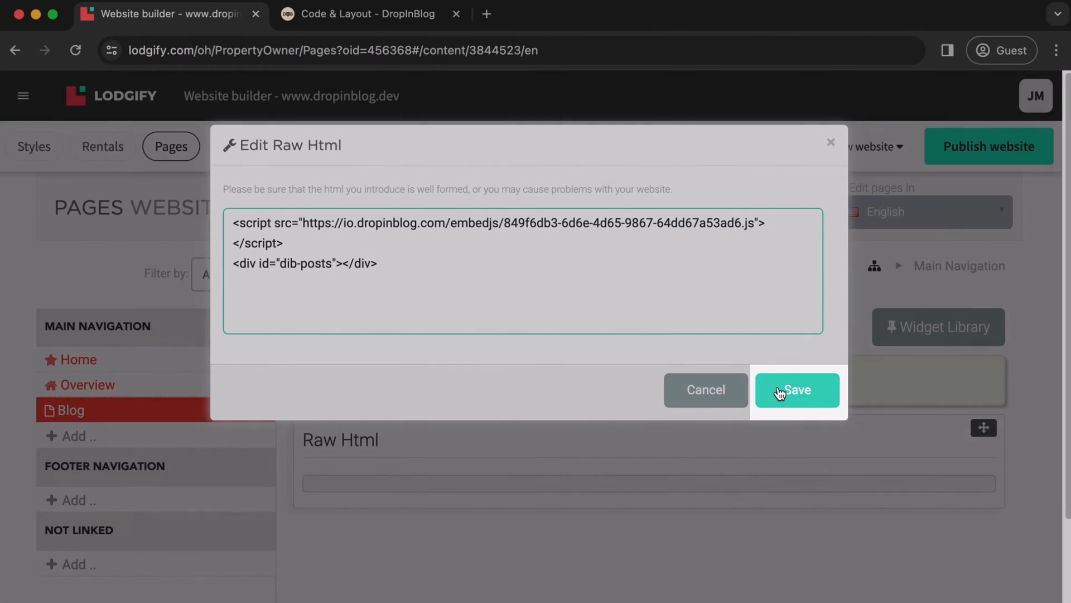
pyautogui.click(772, 382)
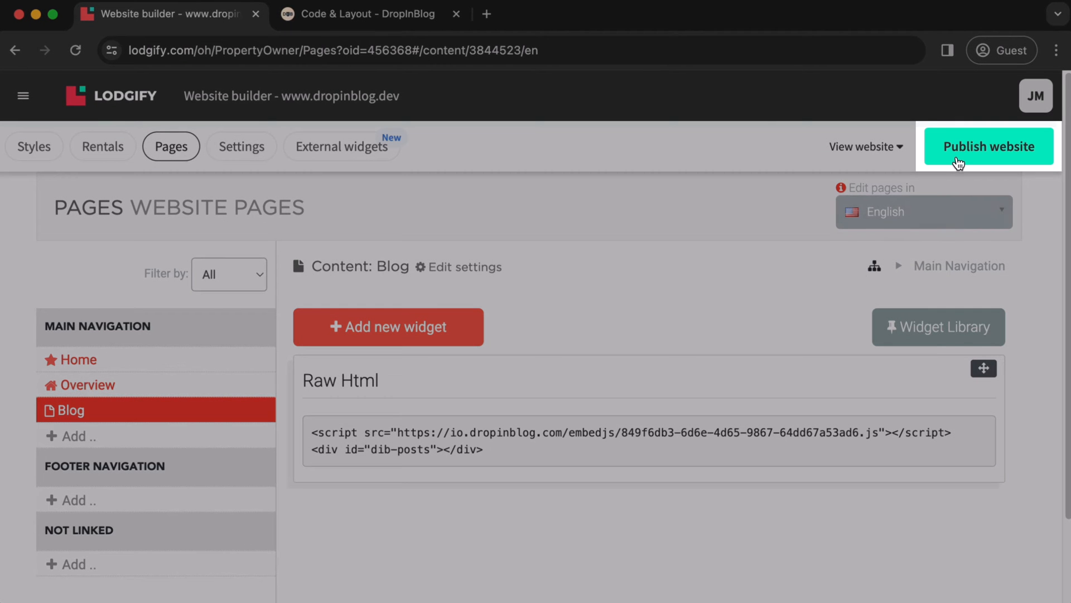
pyautogui.click(957, 161)
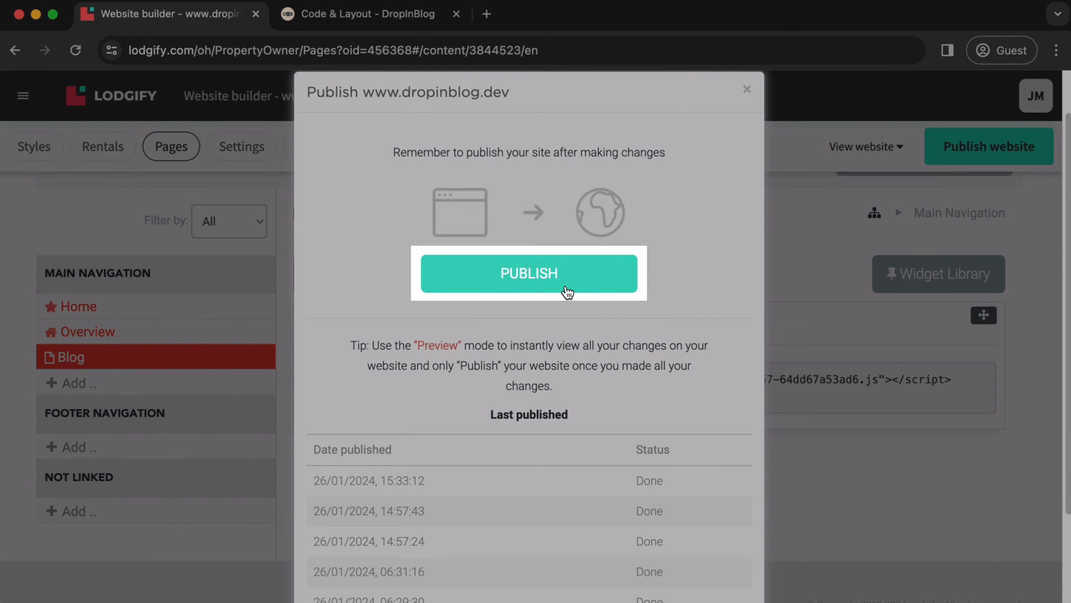
pyautogui.click(566, 288)
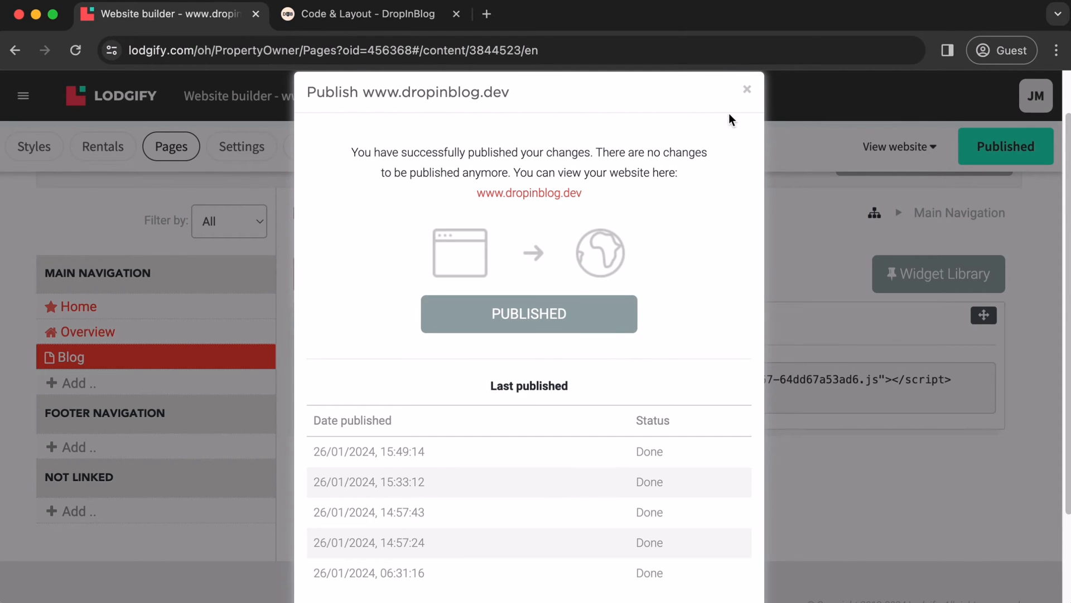
pyautogui.click(747, 91)
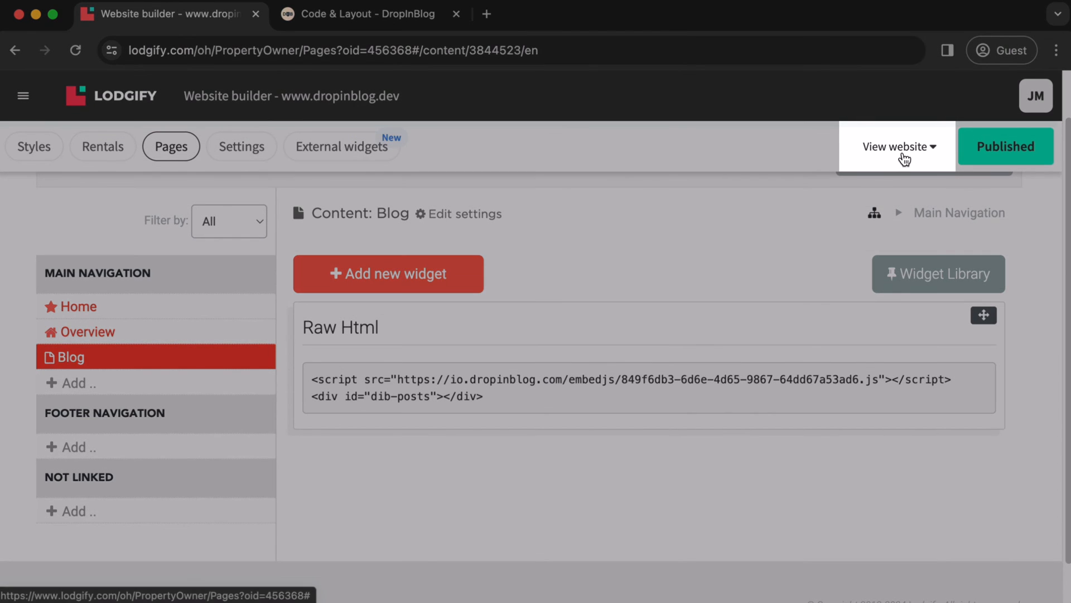
pyautogui.click(904, 159)
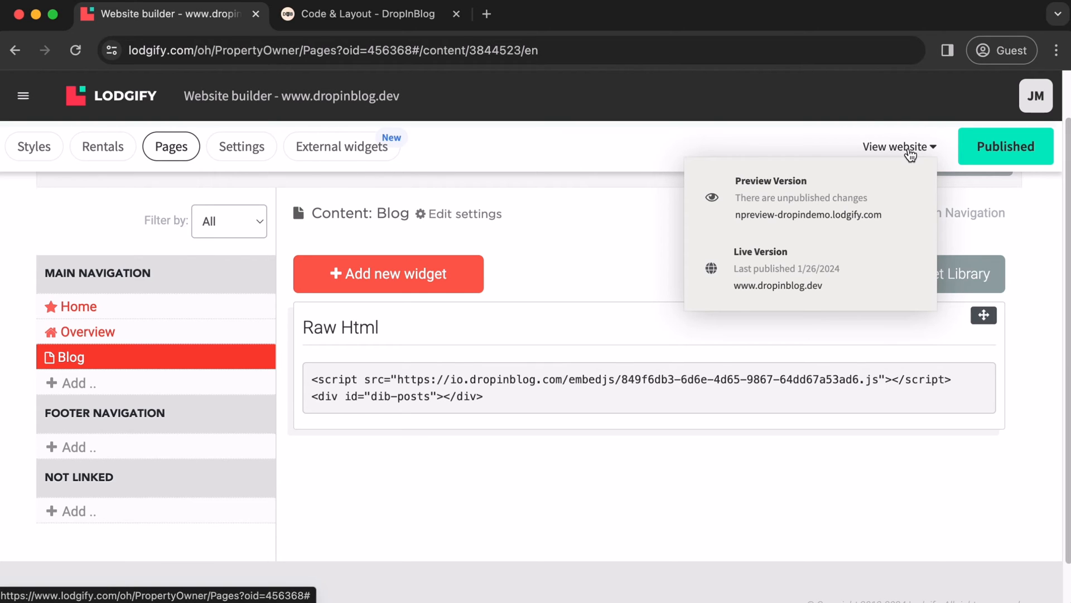
# Open the live site's Blog page listing DropInBlog posts and select its dropinblog.dev/en/blog URL
pyautogui.click(821, 273)
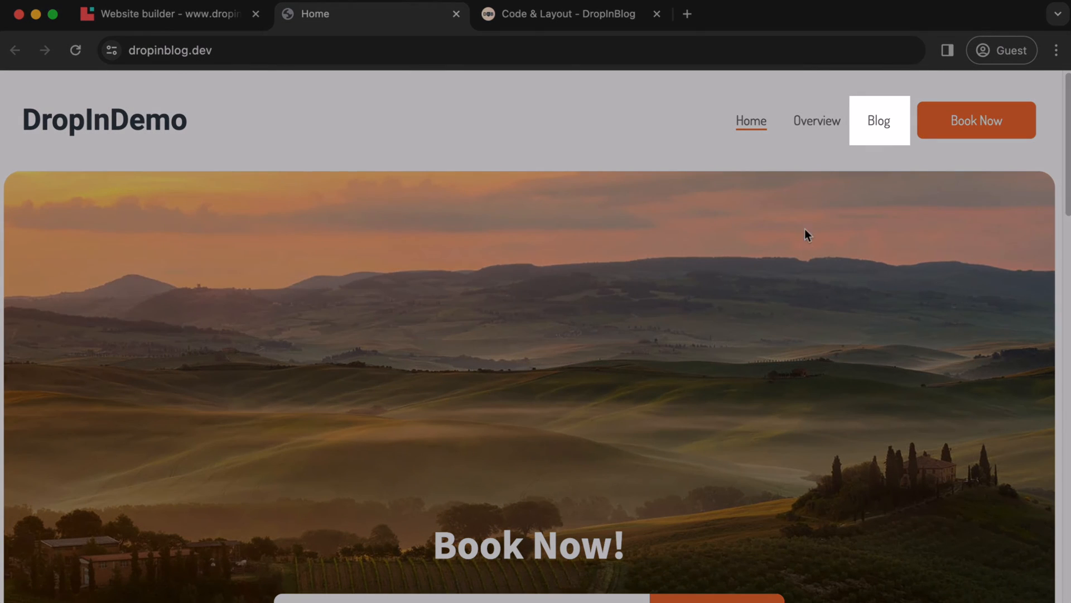
pyautogui.click(881, 127)
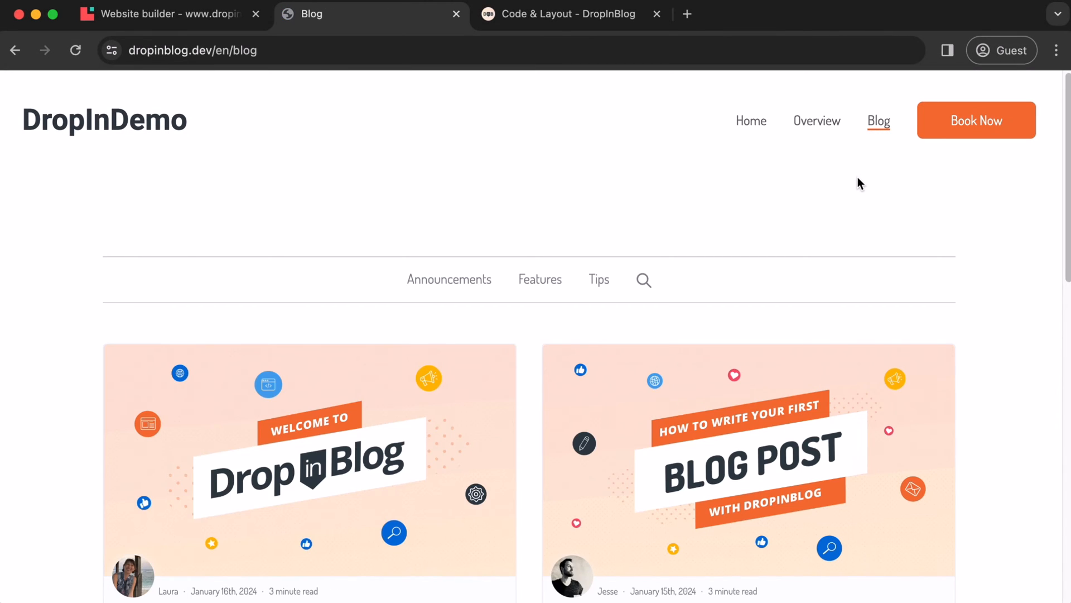
pyautogui.scroll(-10, 858, 178)
pyautogui.scroll(10, 859, 184)
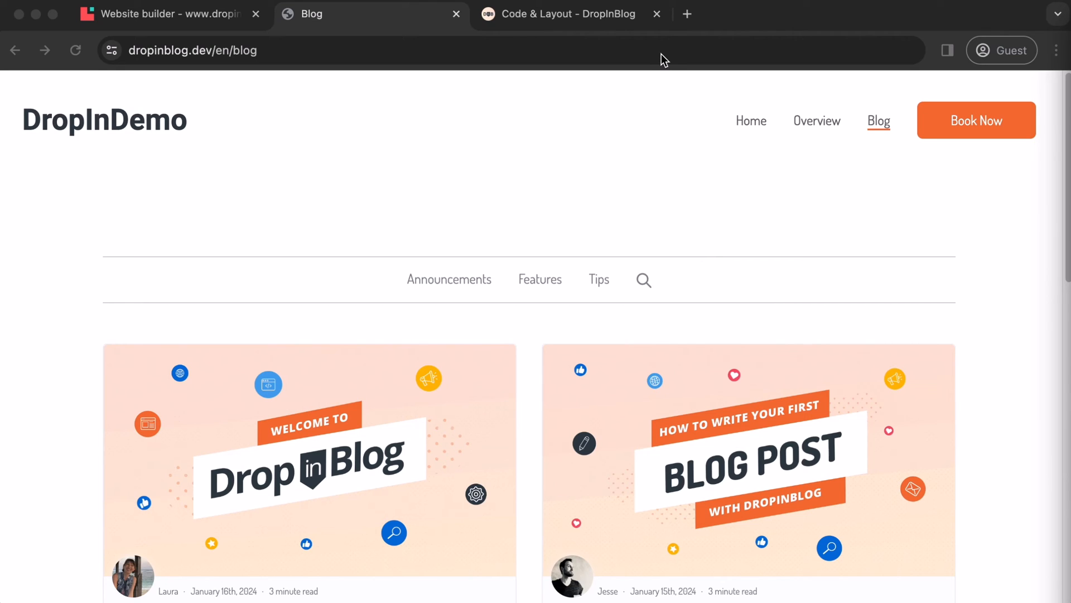
pyautogui.click(278, 51)
pyautogui.press('super+c')
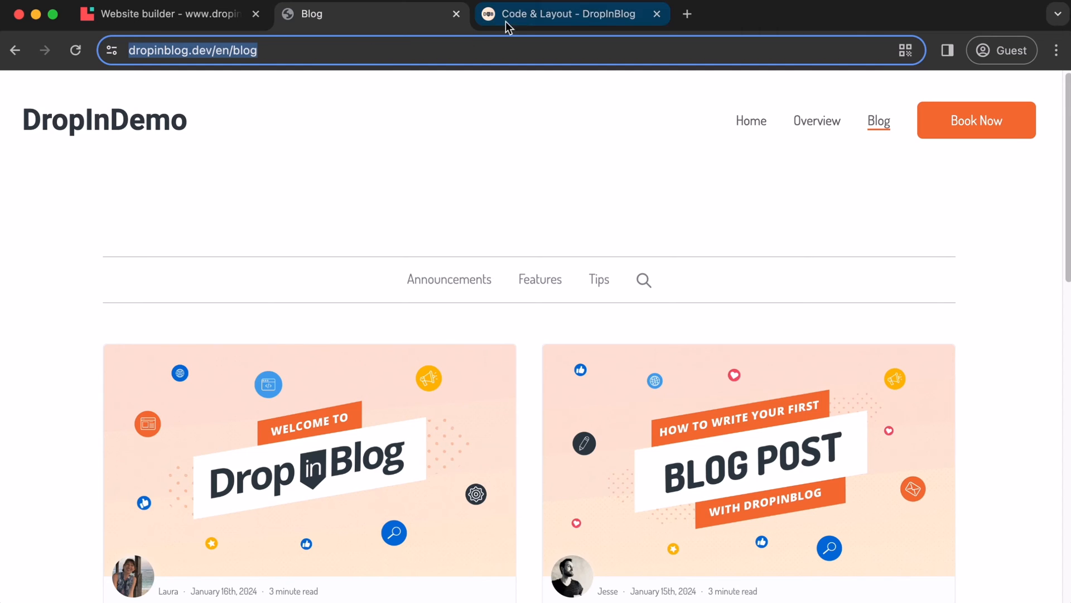
pyautogui.click(521, 15)
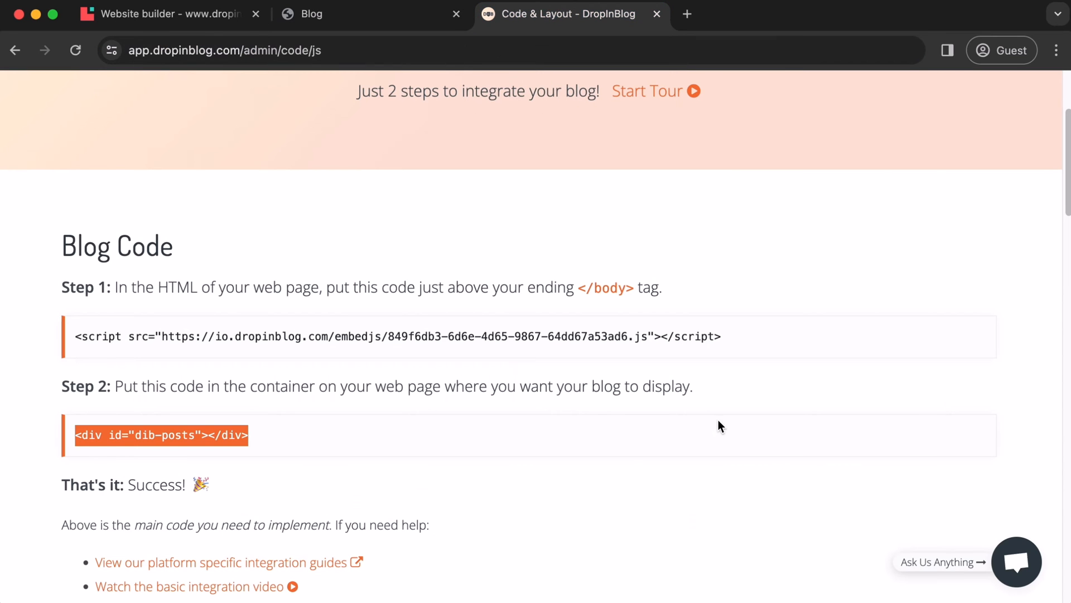
pyautogui.scroll(3, 718, 425)
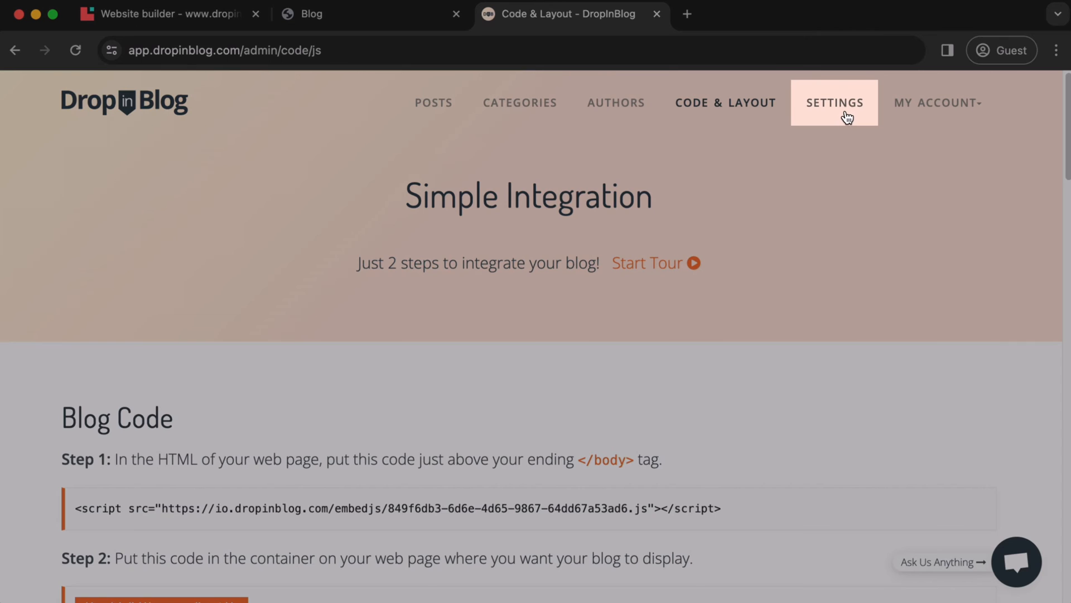
pyautogui.click(848, 116)
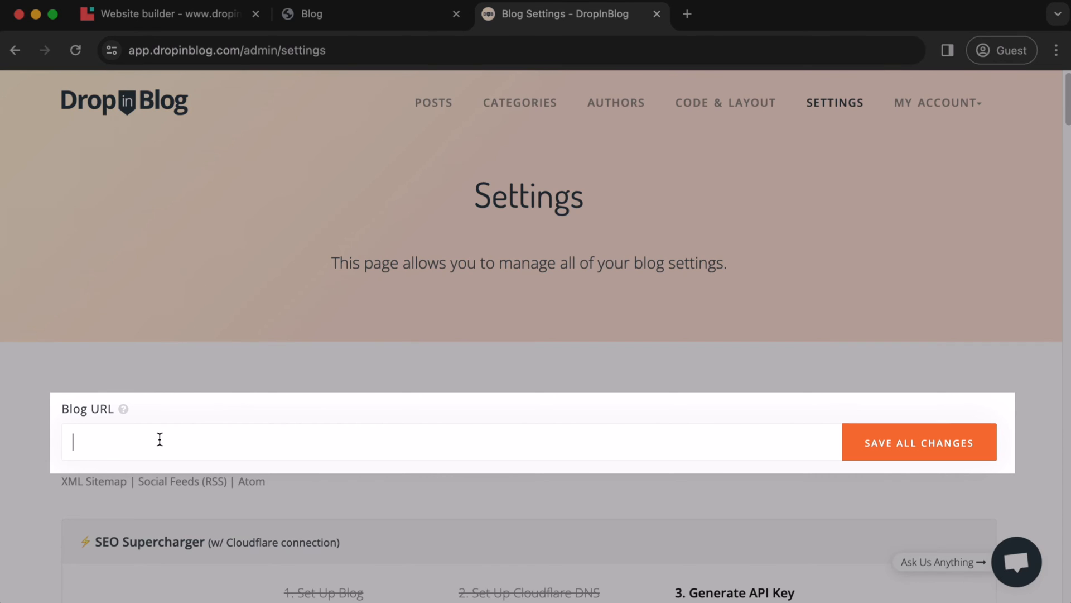
pyautogui.press('super+v')
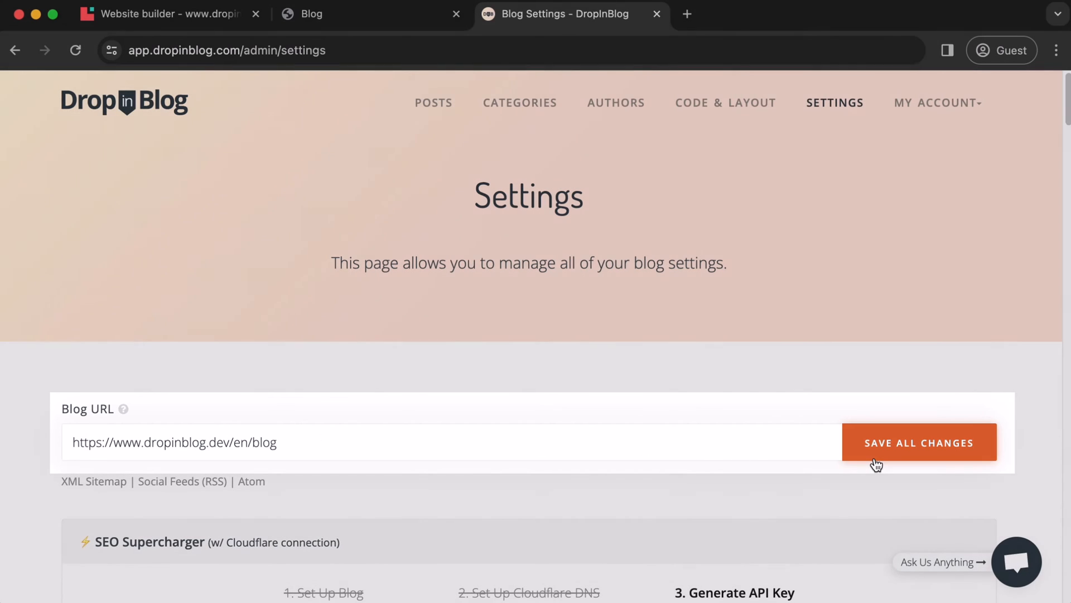
pyautogui.click(877, 465)
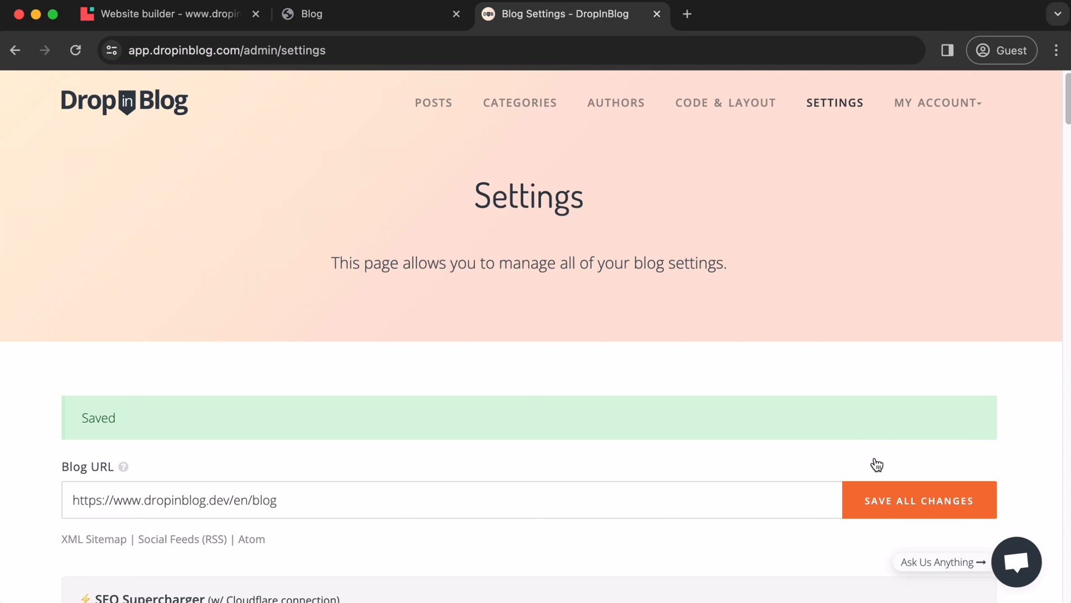
# From the live Blog page, open the second post card, 'How to Write Your First Blog Post with DropInBlog', and read through it
pyautogui.click(373, 20)
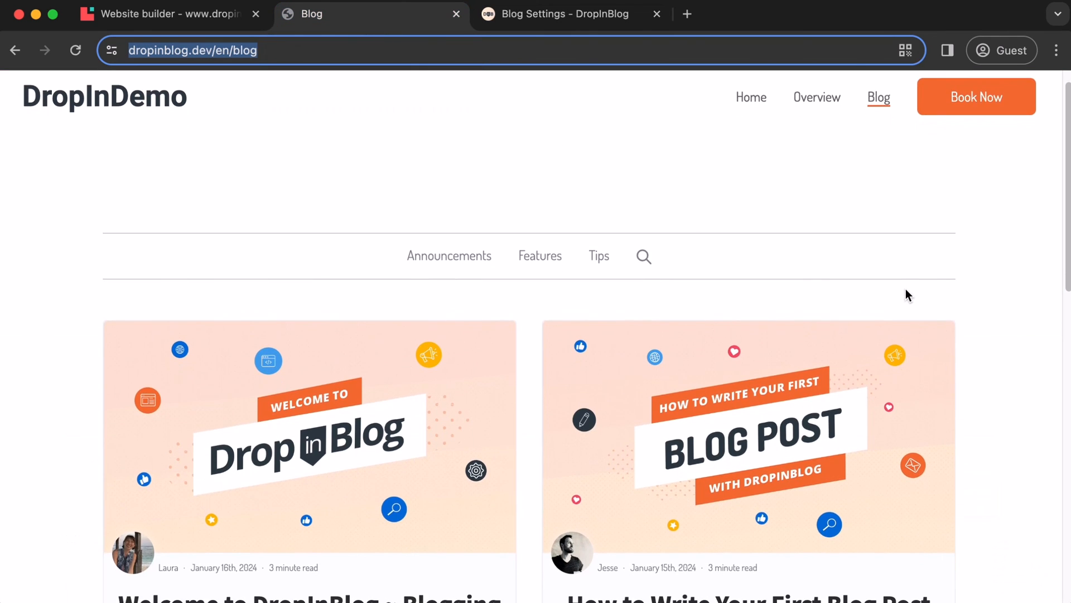
pyautogui.scroll(-5, 903, 291)
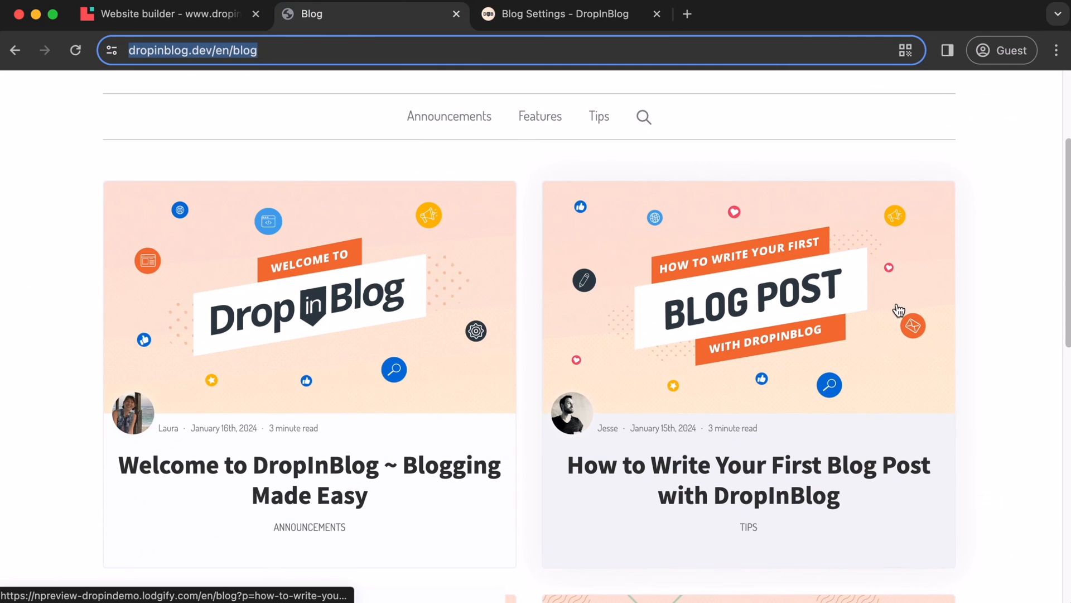
pyautogui.click(798, 384)
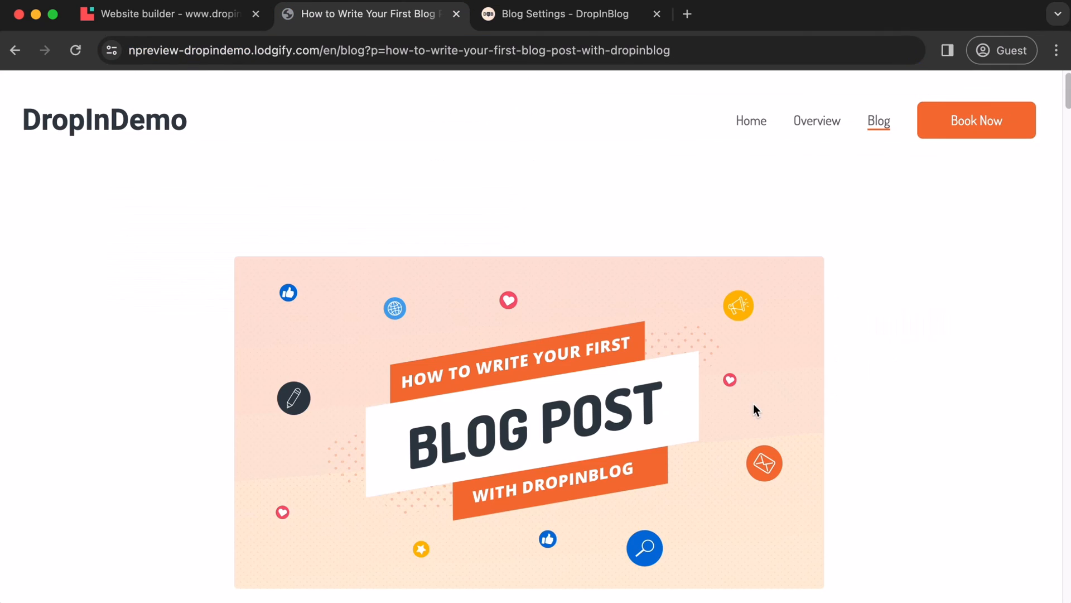
pyautogui.scroll(-7, 748, 329)
pyautogui.scroll(-15, 749, 329)
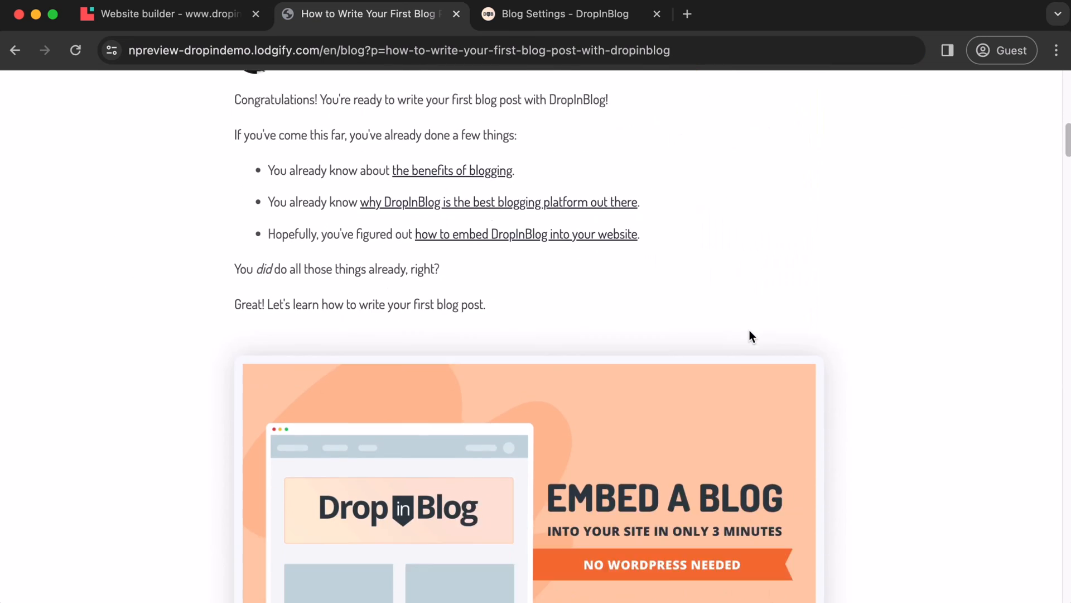
pyautogui.scroll(-20, 748, 331)
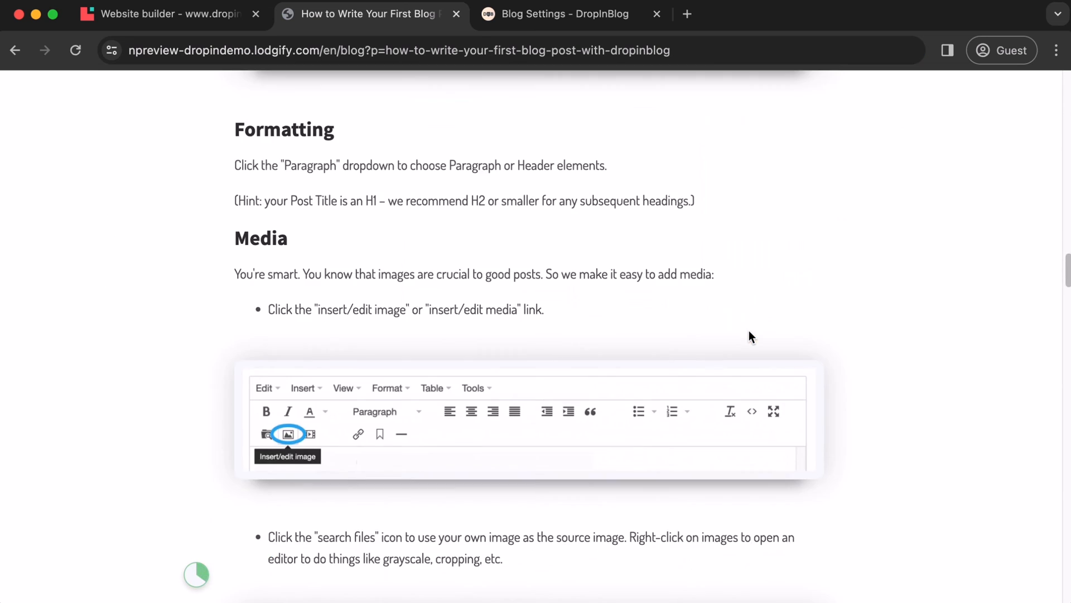
pyautogui.scroll(-15, 749, 336)
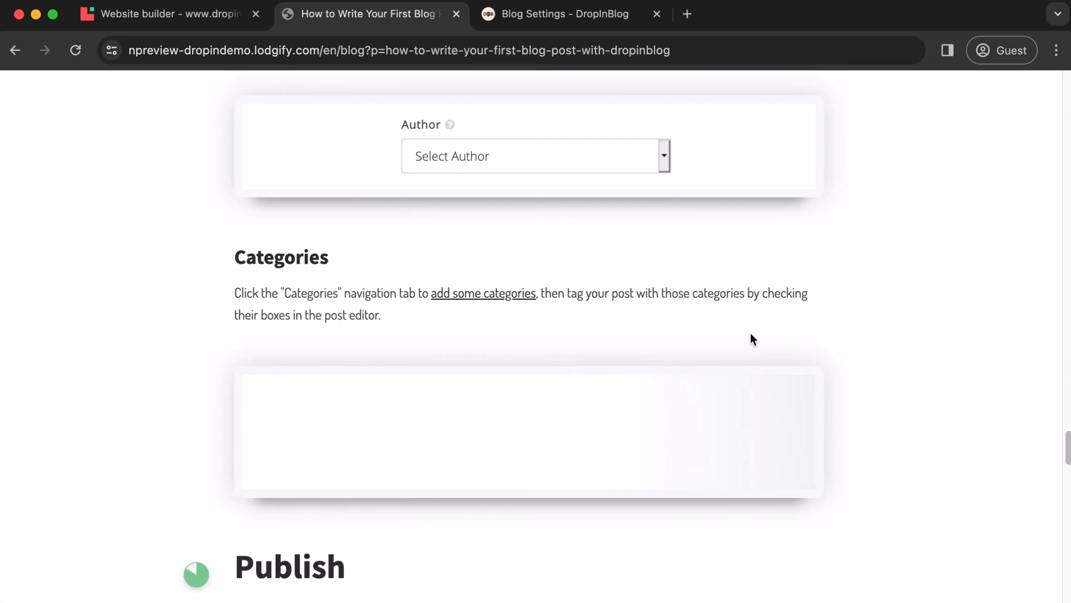
pyautogui.scroll(10, 752, 339)
pyautogui.scroll(15, 751, 335)
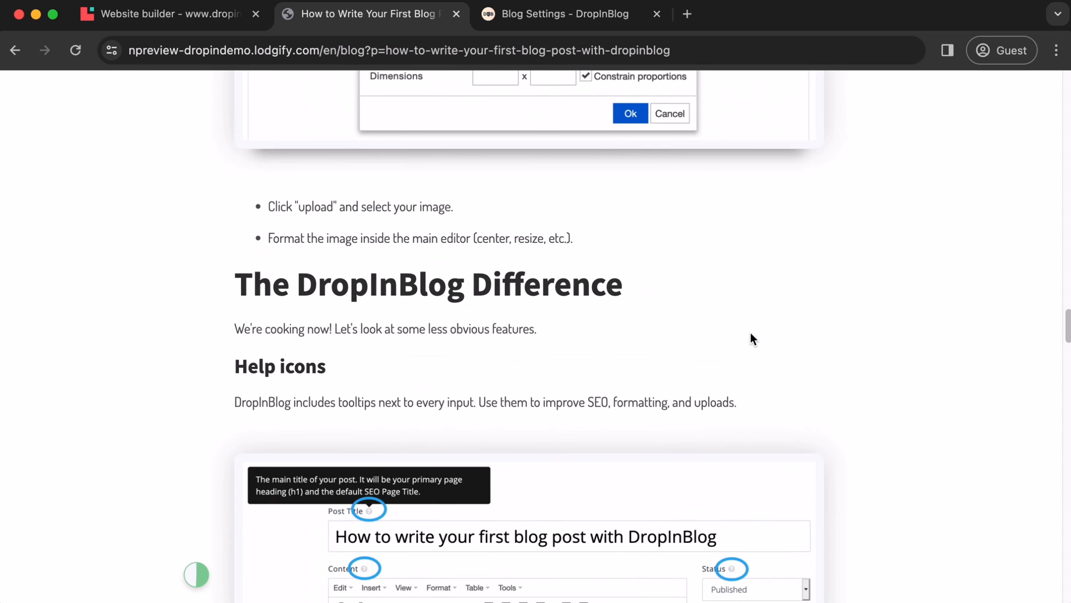
pyautogui.scroll(10, 750, 334)
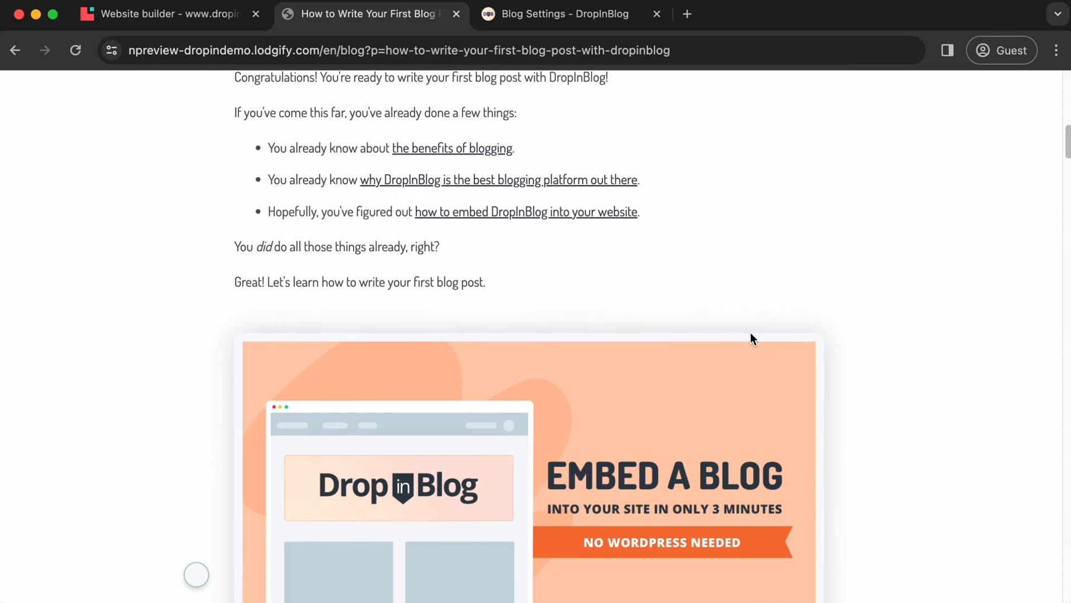